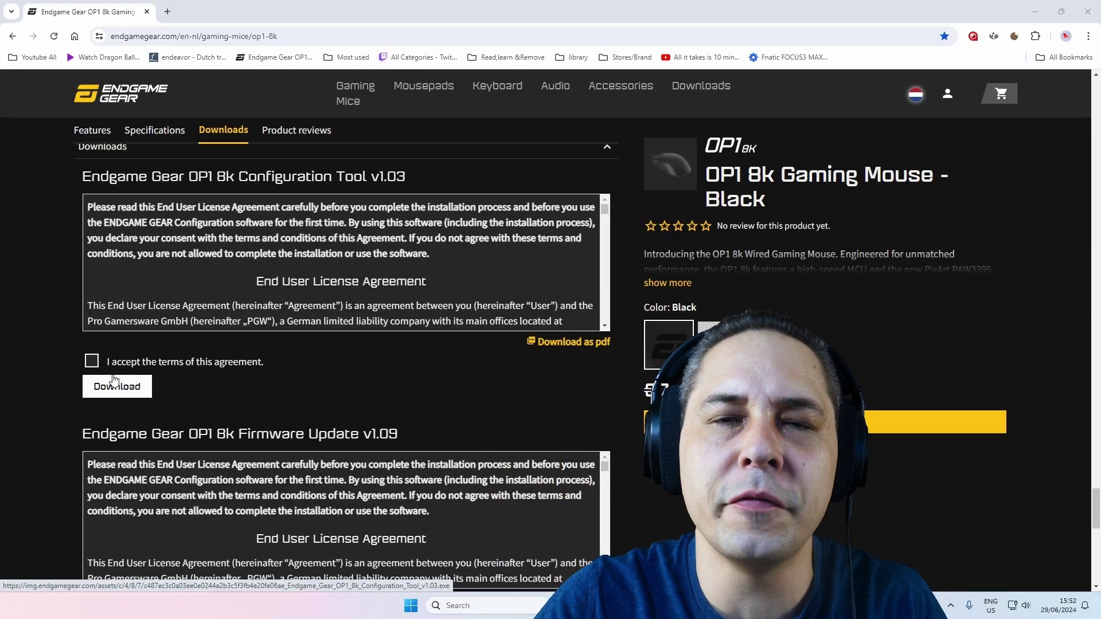
Scroll the OP1 8k Downloads list down to reveal the Firmware Update v1.09 download
scroll(290, 444, "down", 3)
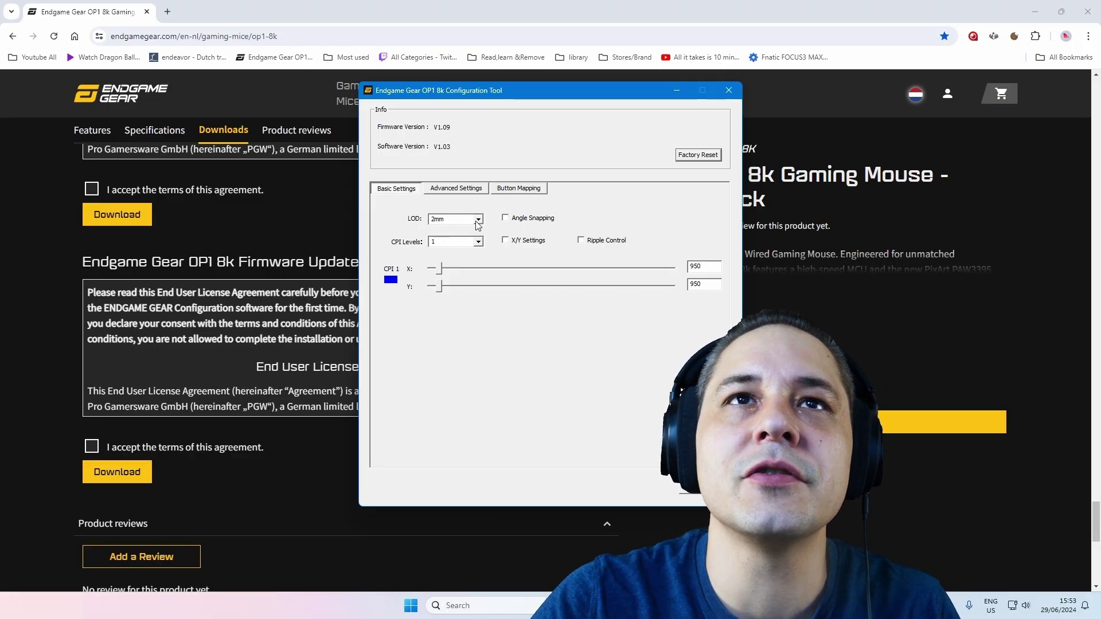
left_click(477, 220)
left_click(463, 238)
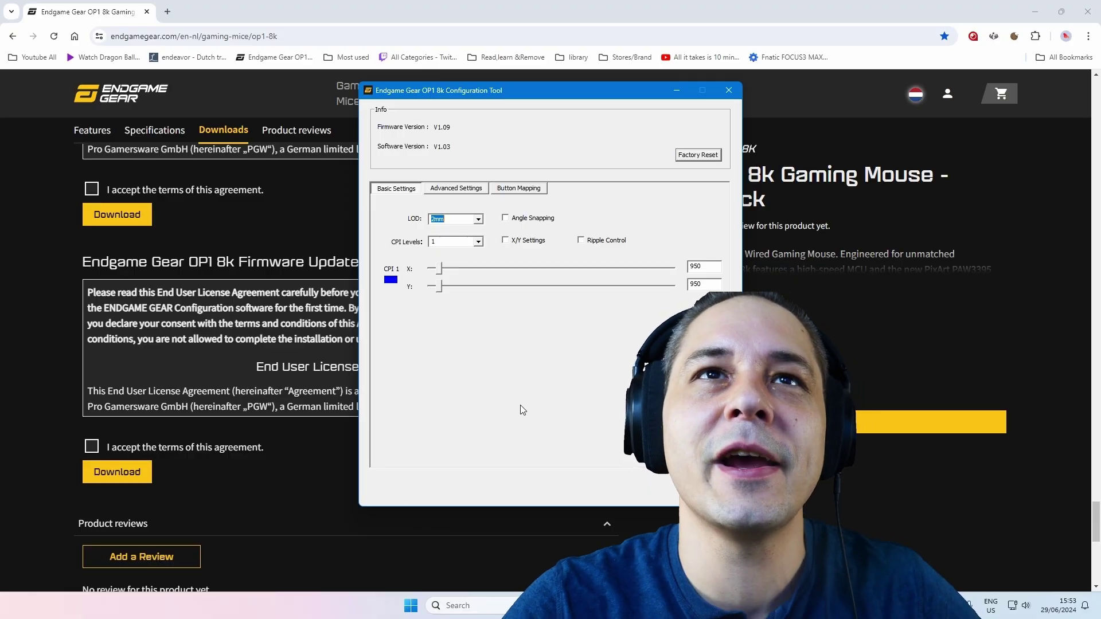
left_click(478, 242)
left_click(473, 260)
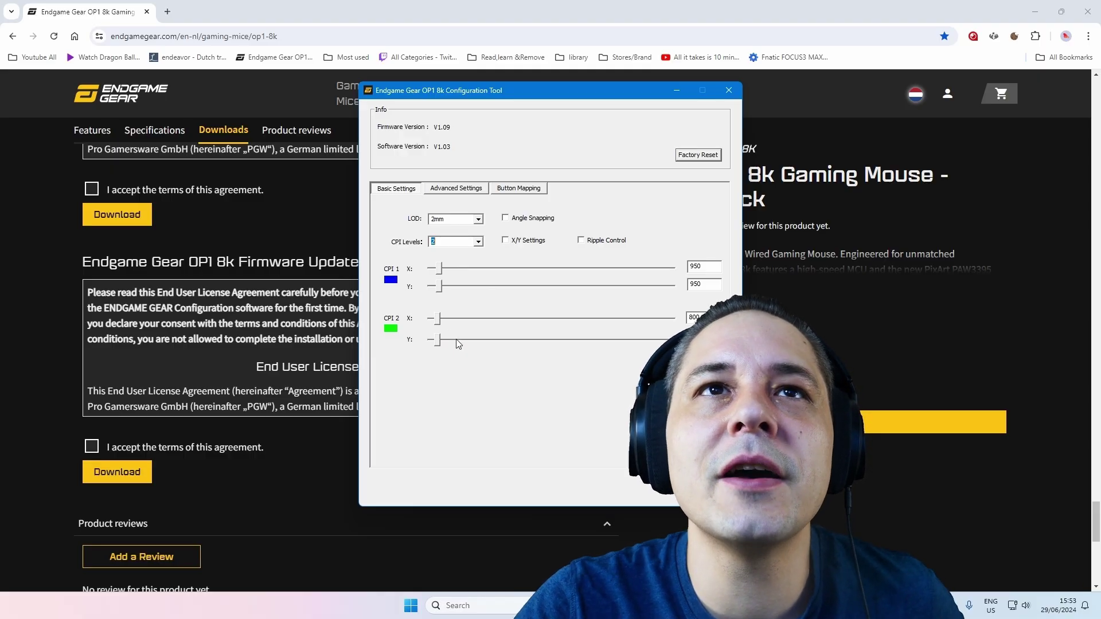
left_click(478, 242)
left_click(469, 254)
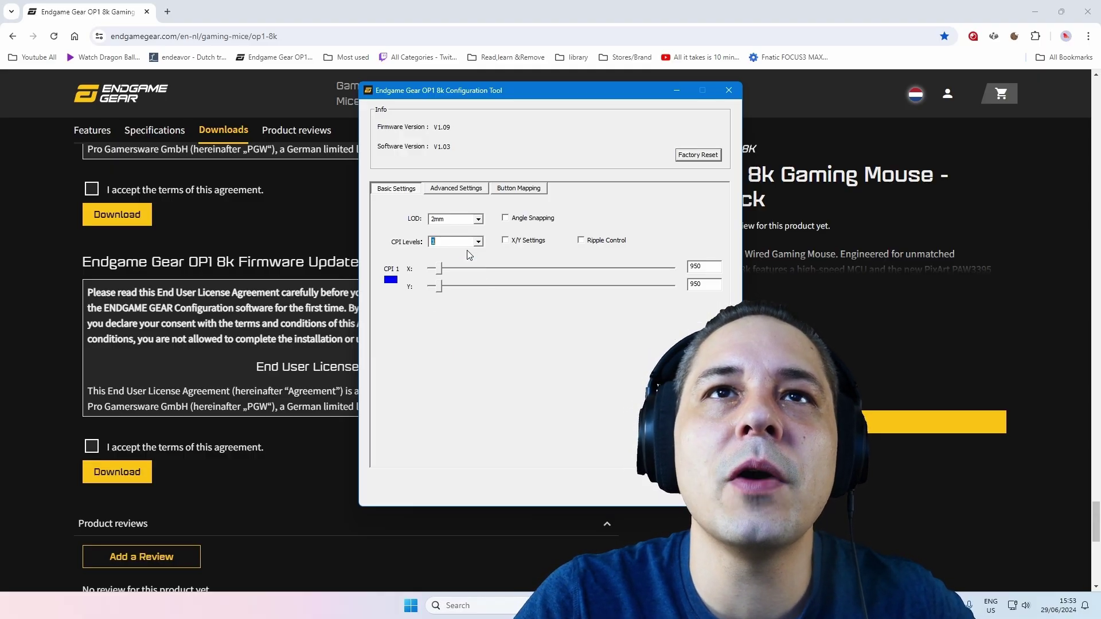
left_click(479, 242)
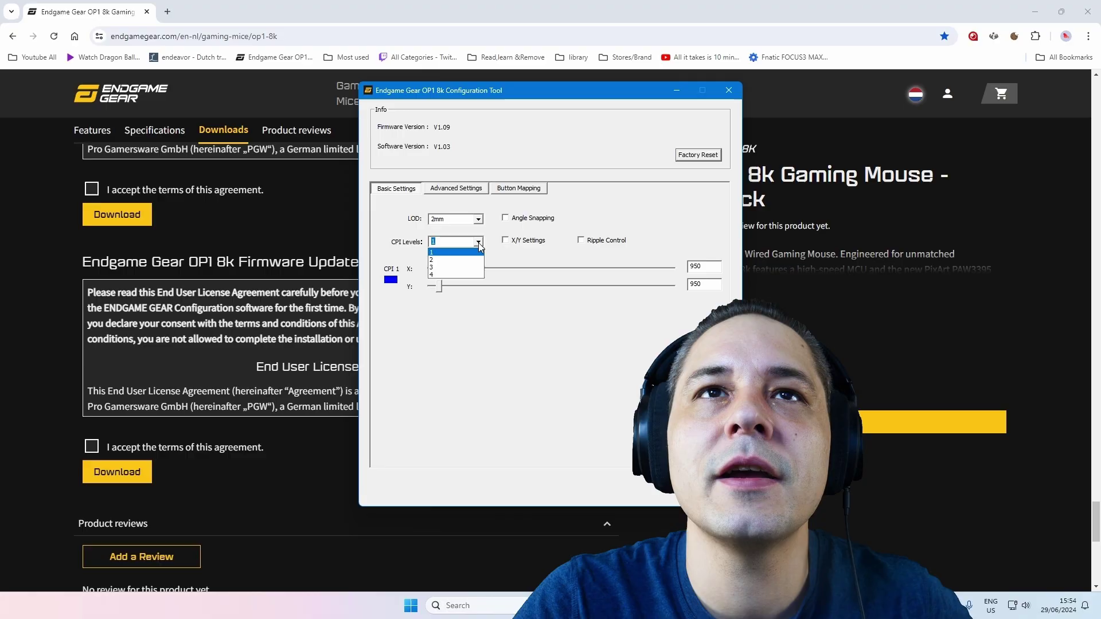
left_click(479, 247)
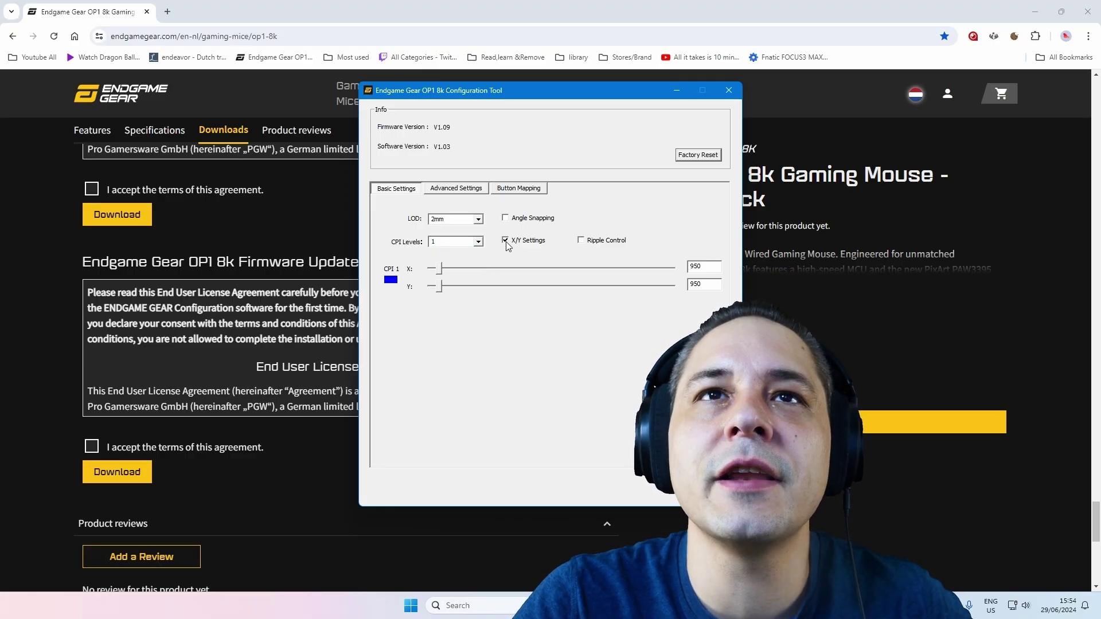
Try different CPI 1 slider values, then return the sensitivity to 950 with X/Y Settings off
left_click_drag(442, 289, 432, 291)
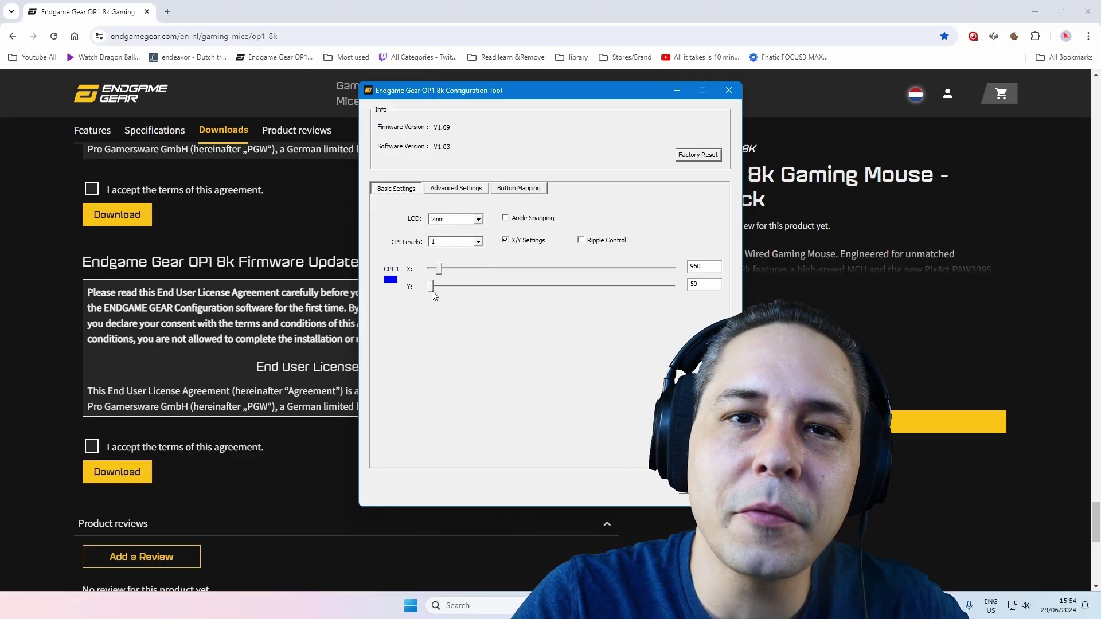
left_click_drag(497, 300, 486, 299)
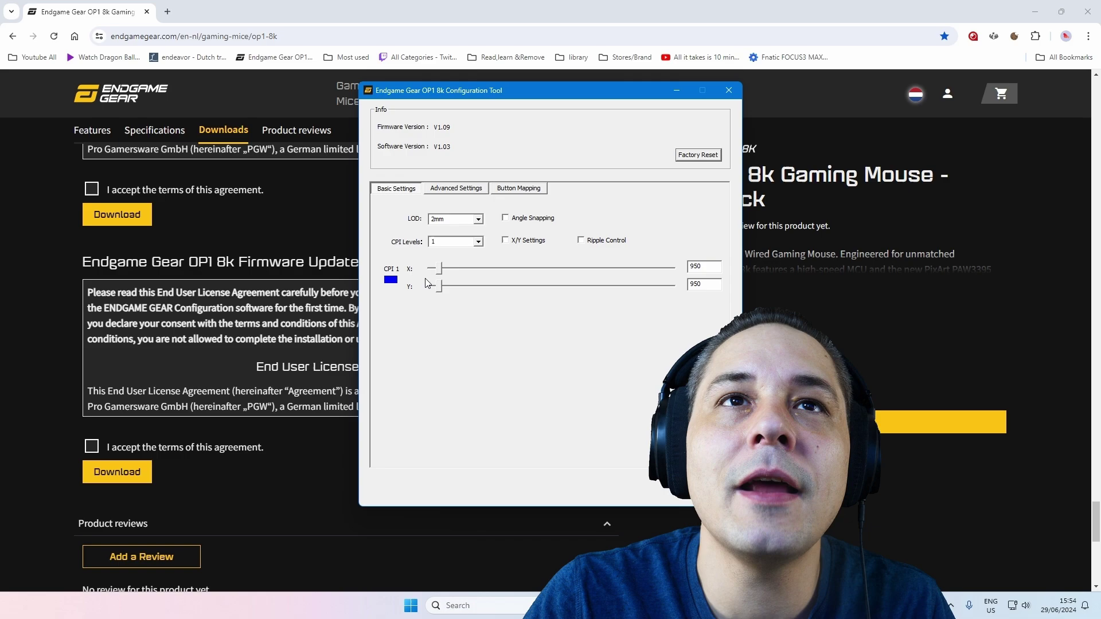
left_click_drag(441, 268, 682, 271)
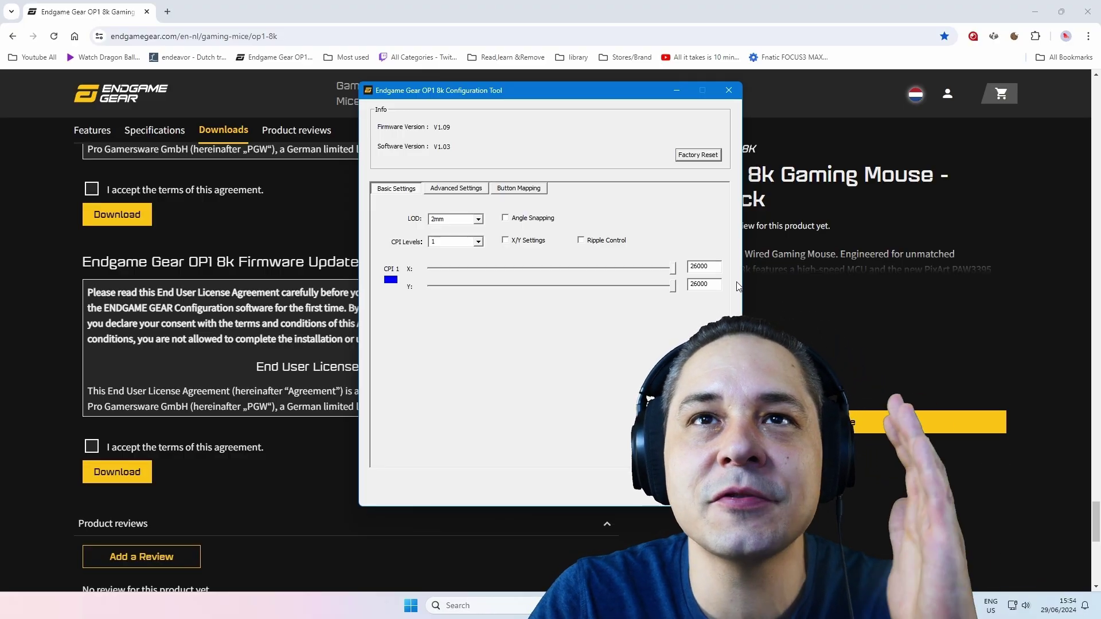
left_click_drag(673, 268, 439, 266)
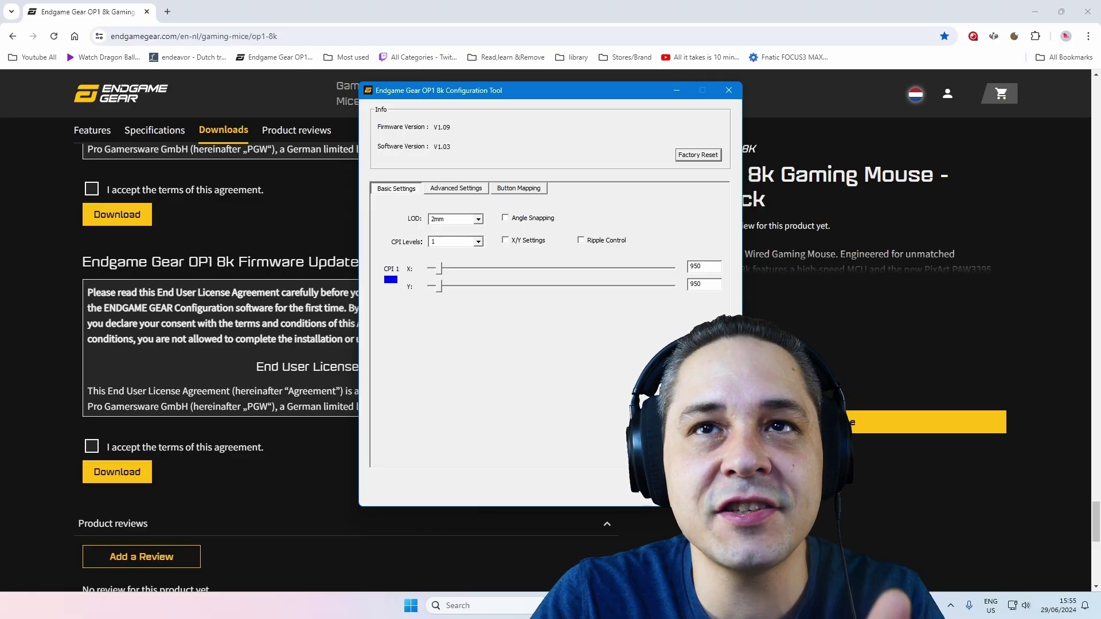
Go to Advanced Settings and keep the polling rate at 4000Hz
left_click(443, 194)
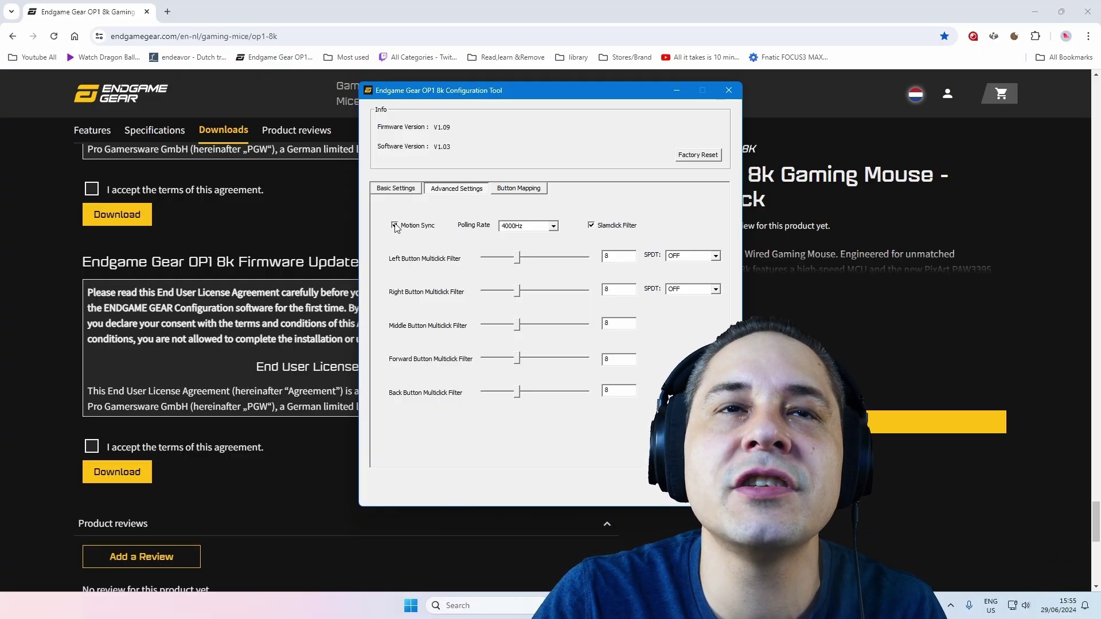
left_click(555, 228)
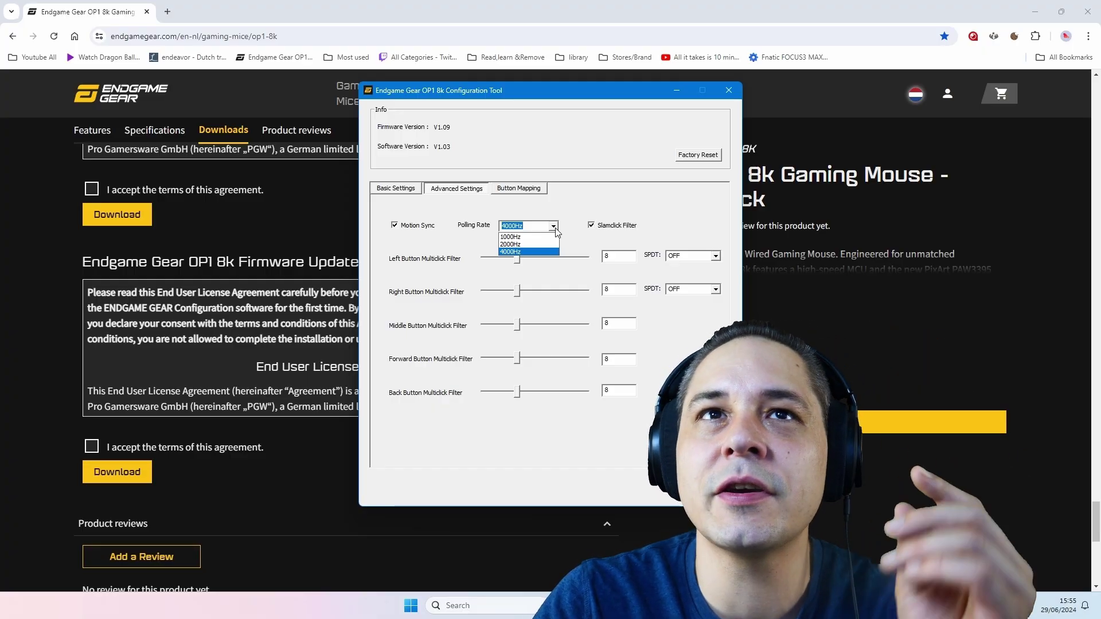
left_click(544, 255)
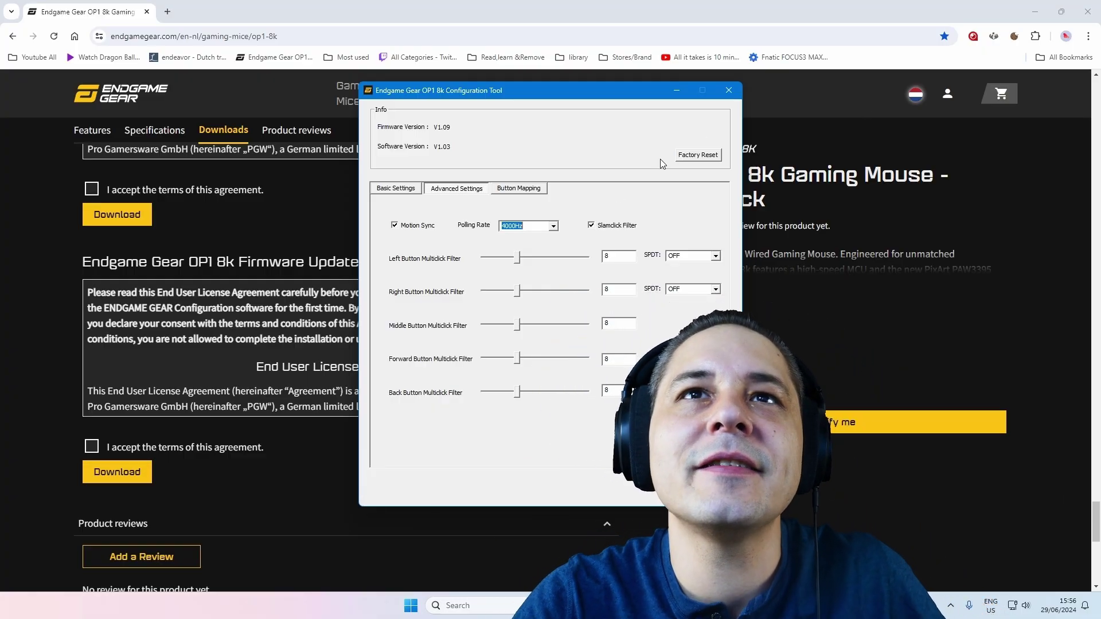
Review the polling rate list, including 8000Hz, several times while keeping 4000Hz selected
left_click(553, 227)
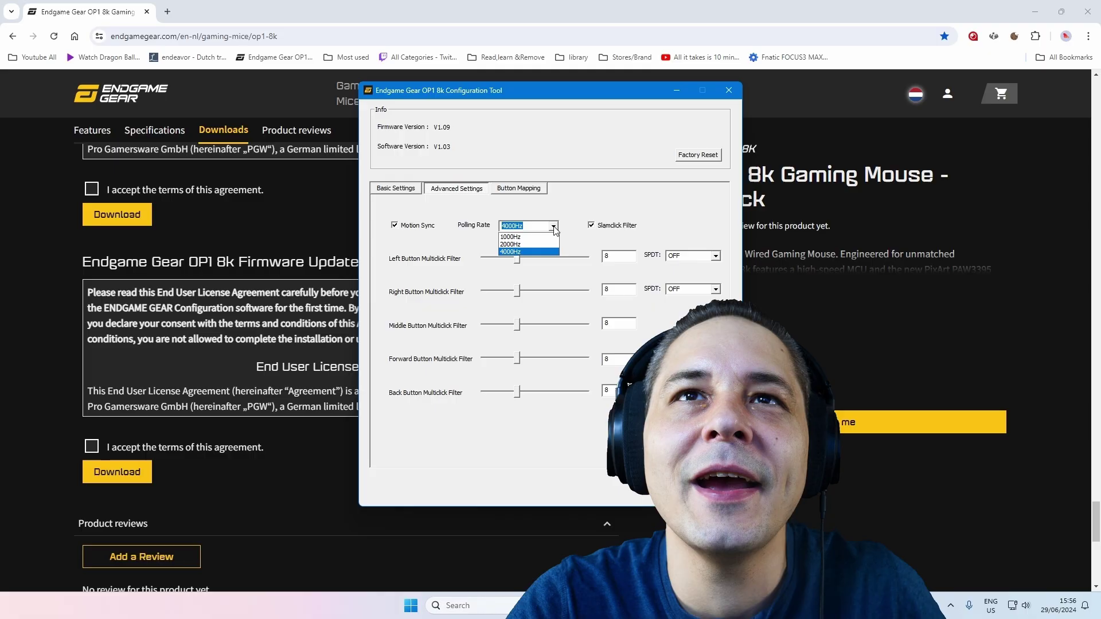
left_click(554, 227)
left_click(554, 228)
left_click(593, 228)
left_click(552, 228)
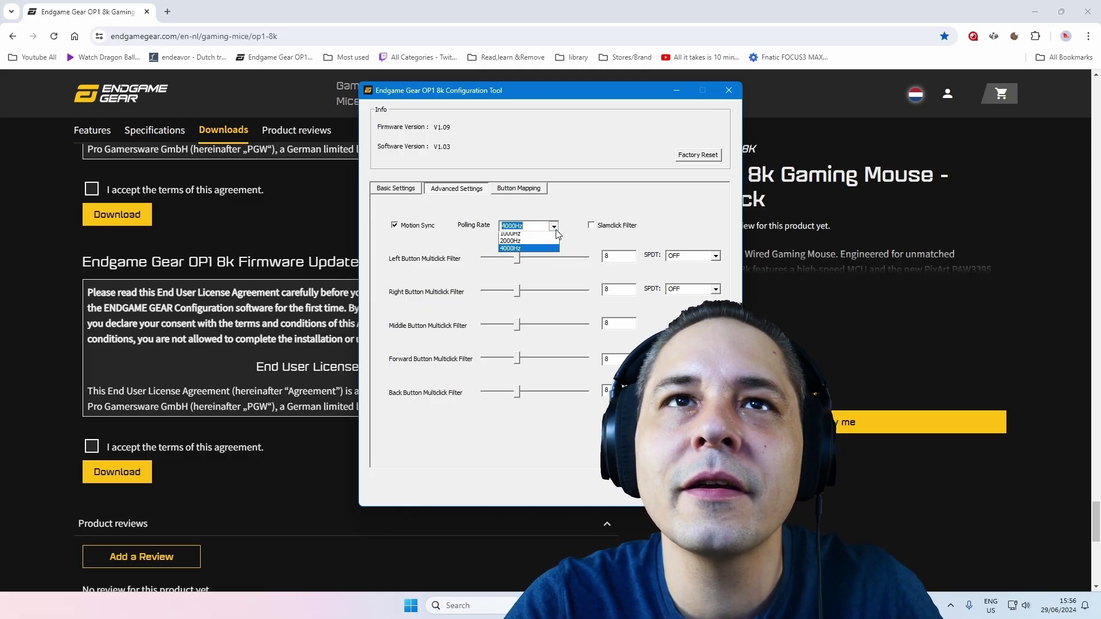
left_click(555, 229)
left_click(553, 228)
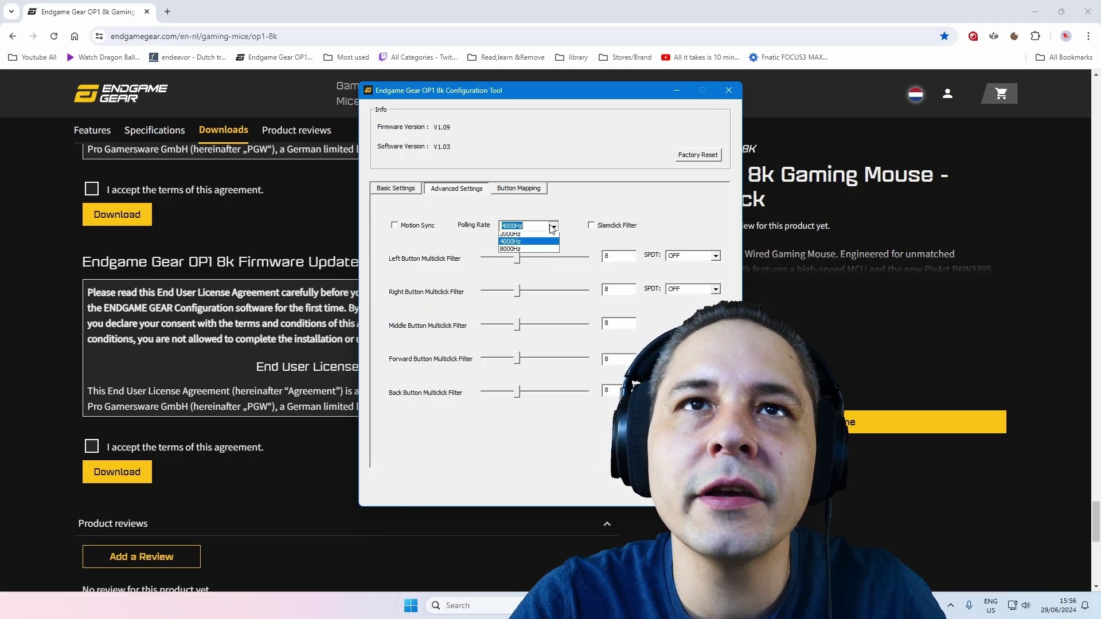
left_click(619, 232)
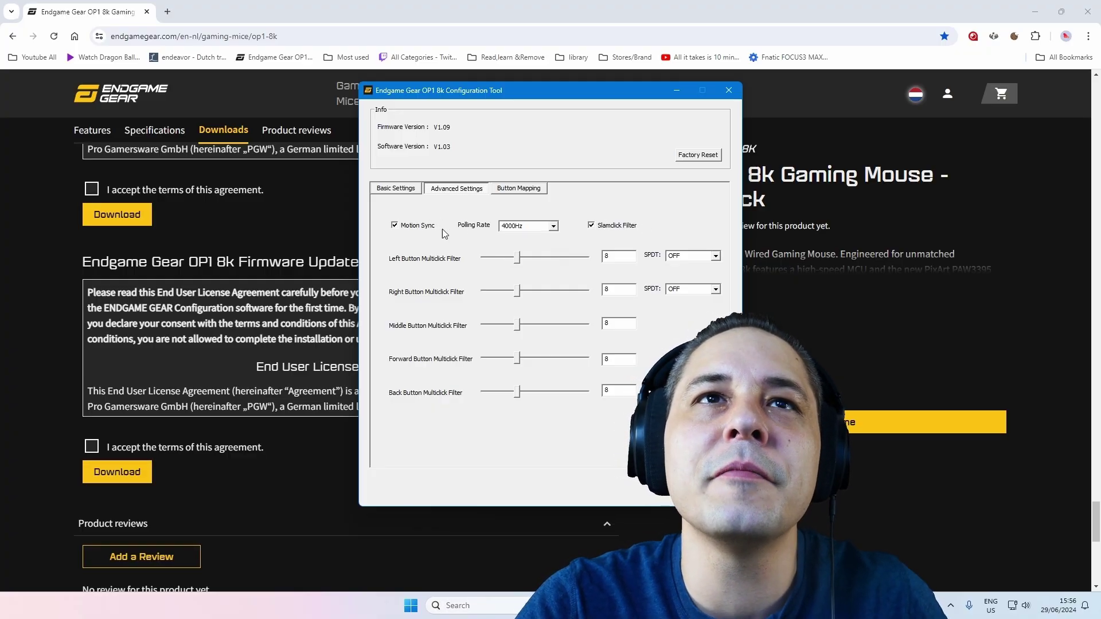
left_click(553, 227)
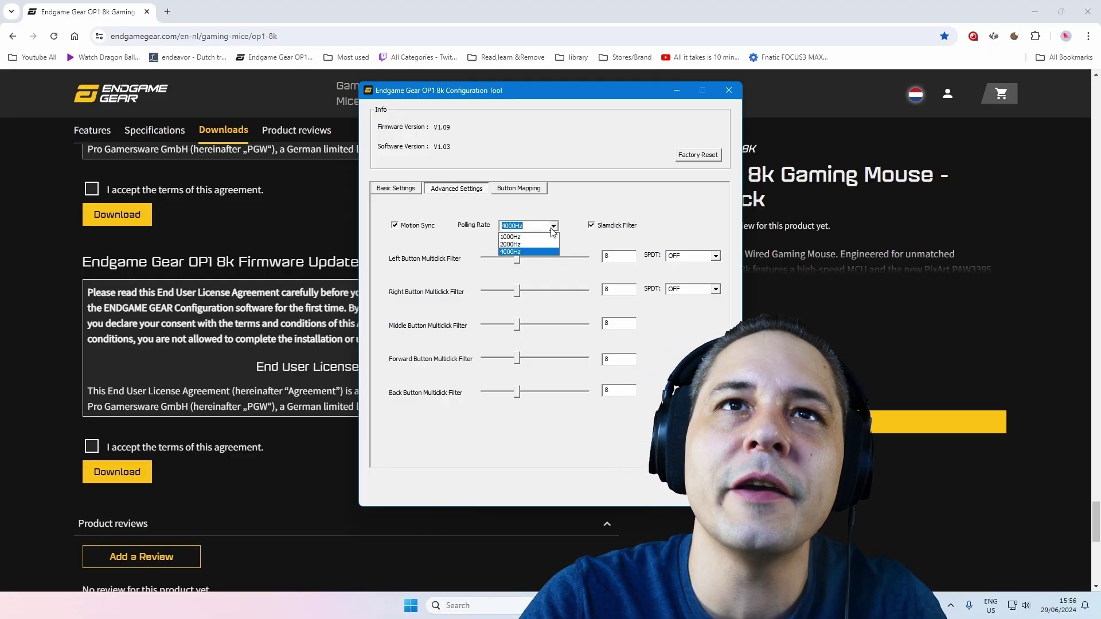
left_click(555, 228)
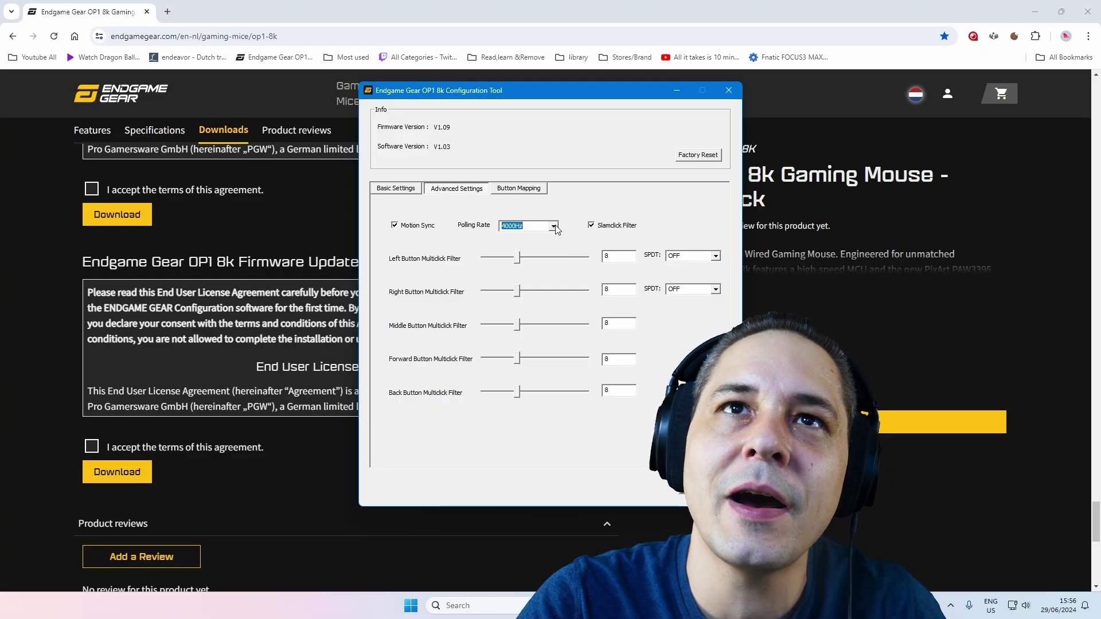
left_click(554, 227)
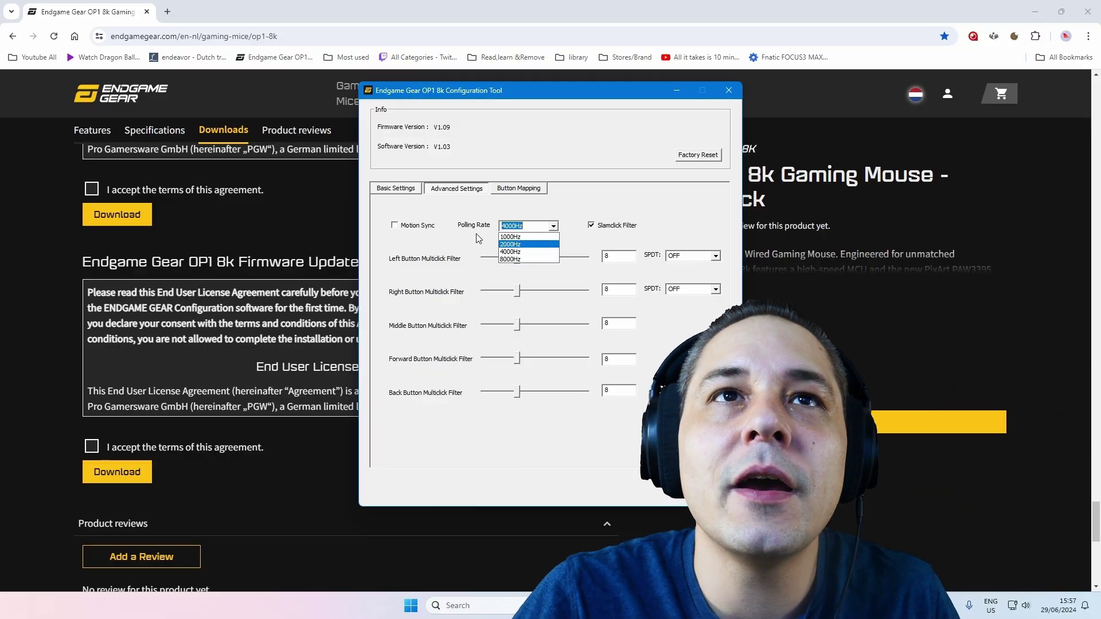
Turn Motion Sync back on with the polling rate kept at 4000Hz
left_click(418, 236)
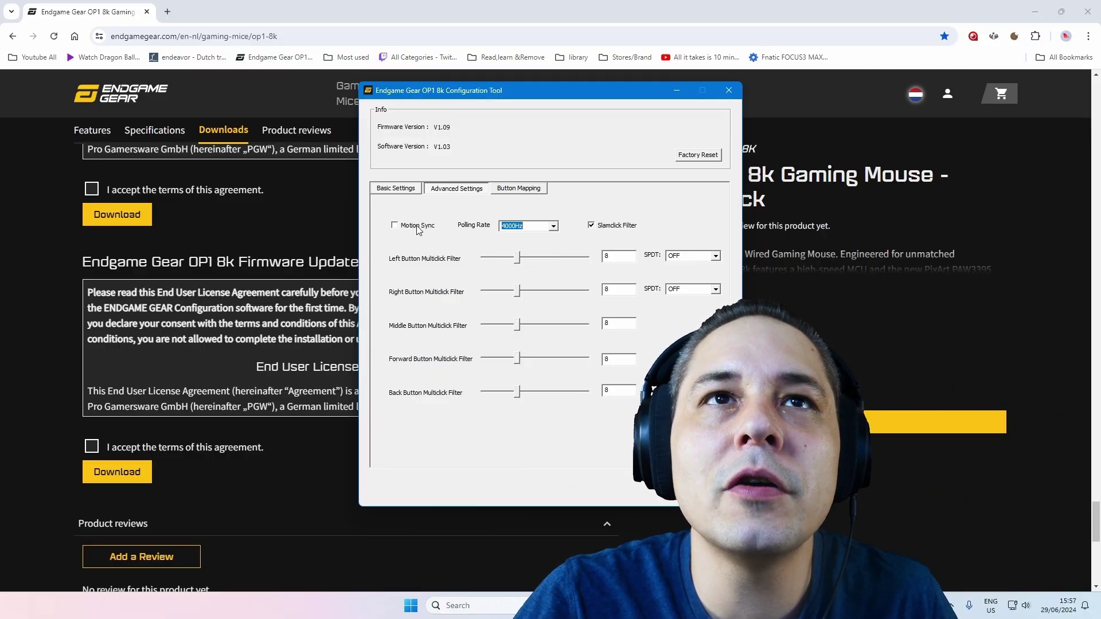
left_click(554, 227)
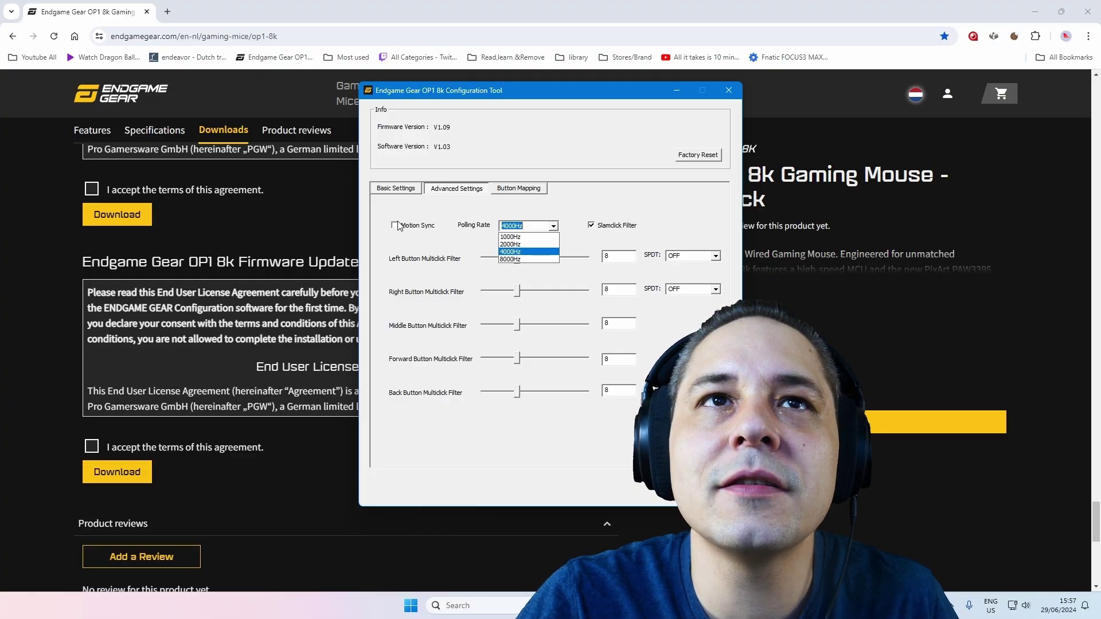
left_click(423, 231)
left_click(535, 228)
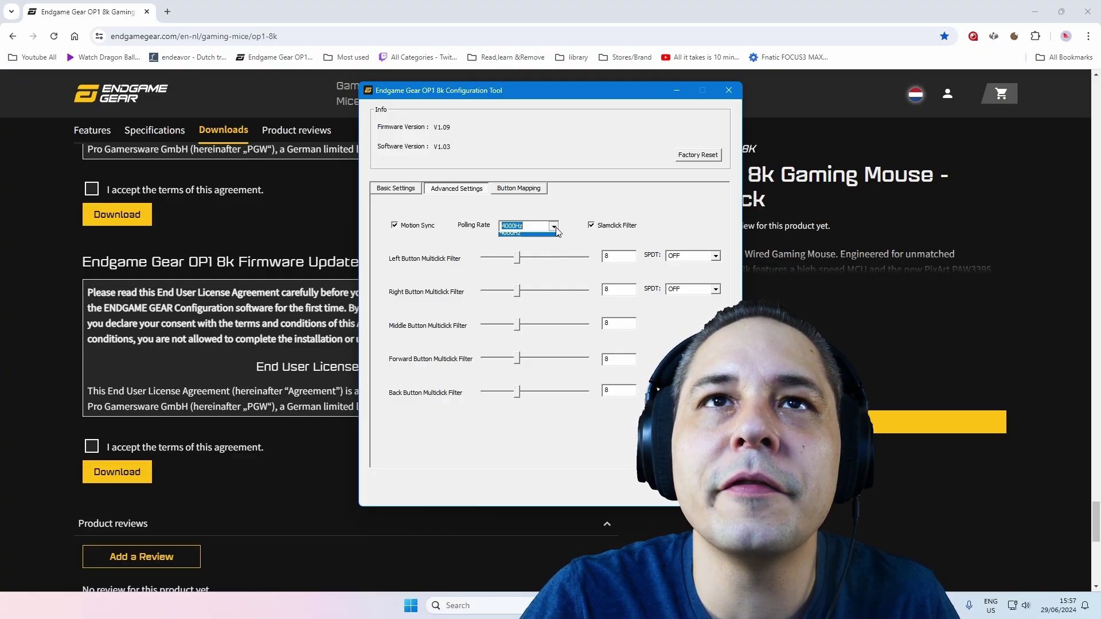
left_click(573, 184)
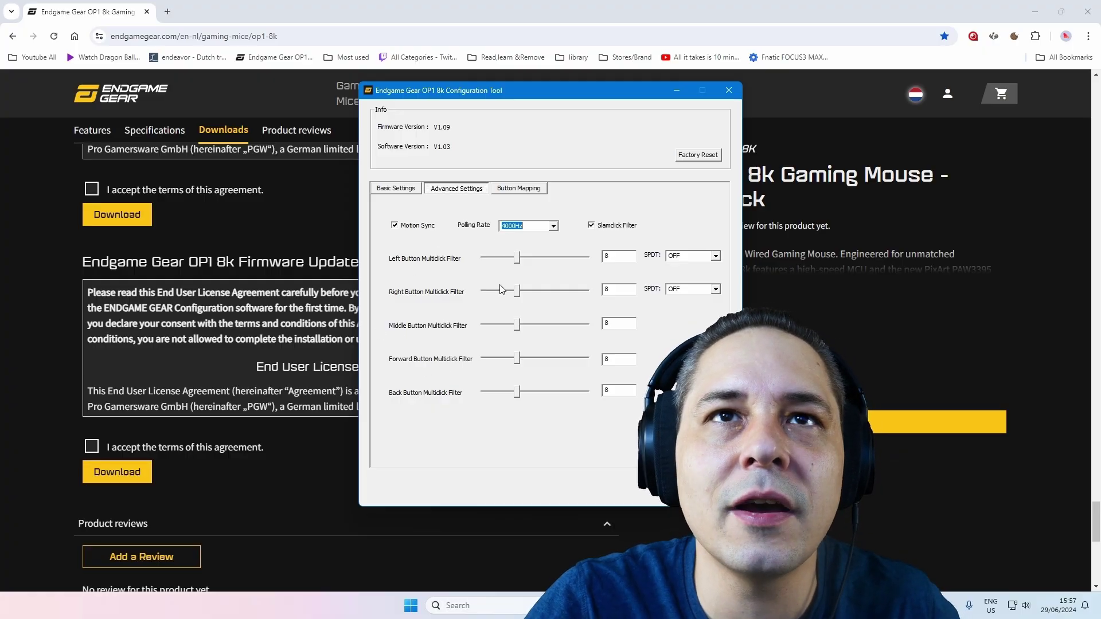
Check the Left Button SPDT modes, leaving it set to OFF
left_click(716, 257)
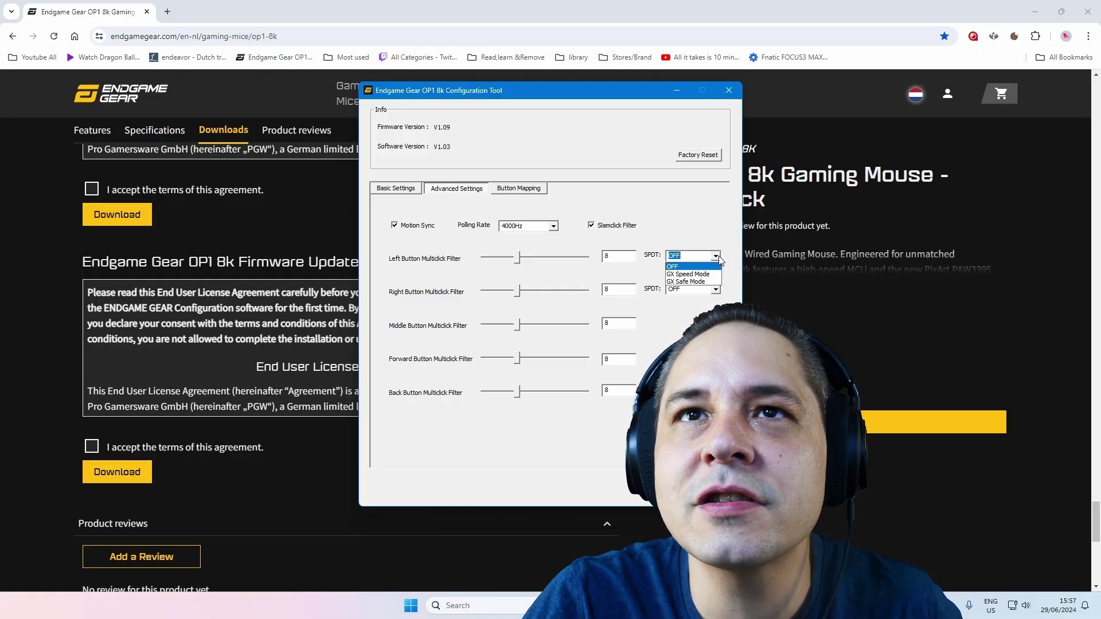
left_click(653, 393)
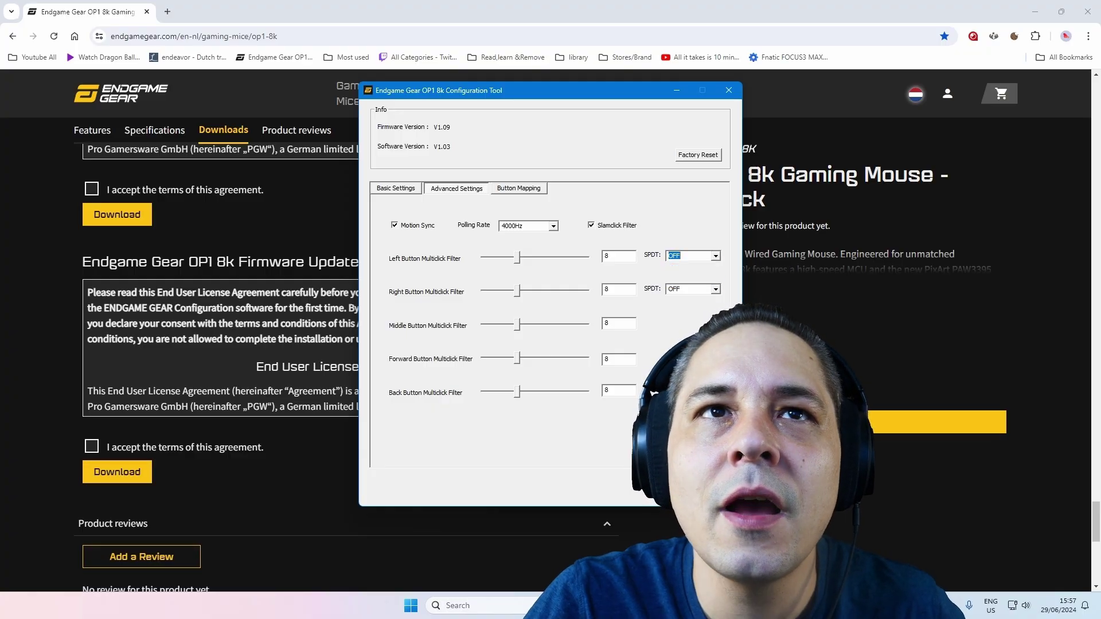
left_click(716, 258)
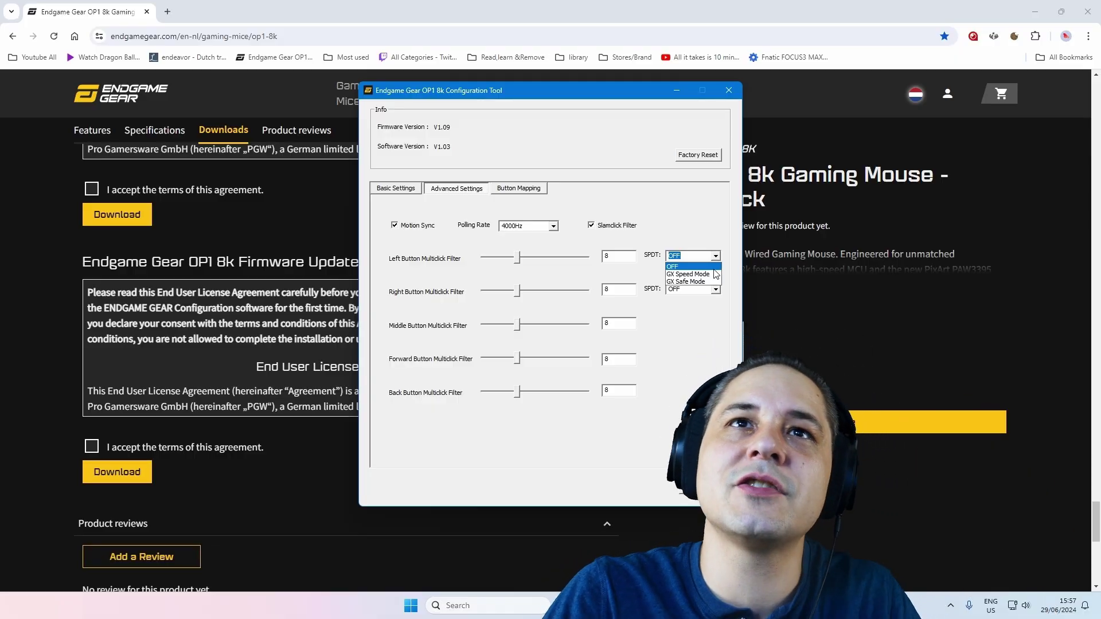
Show Button Mapping and check the Forward button's options, leaving it mapped to FORWARD
left_click(631, 207)
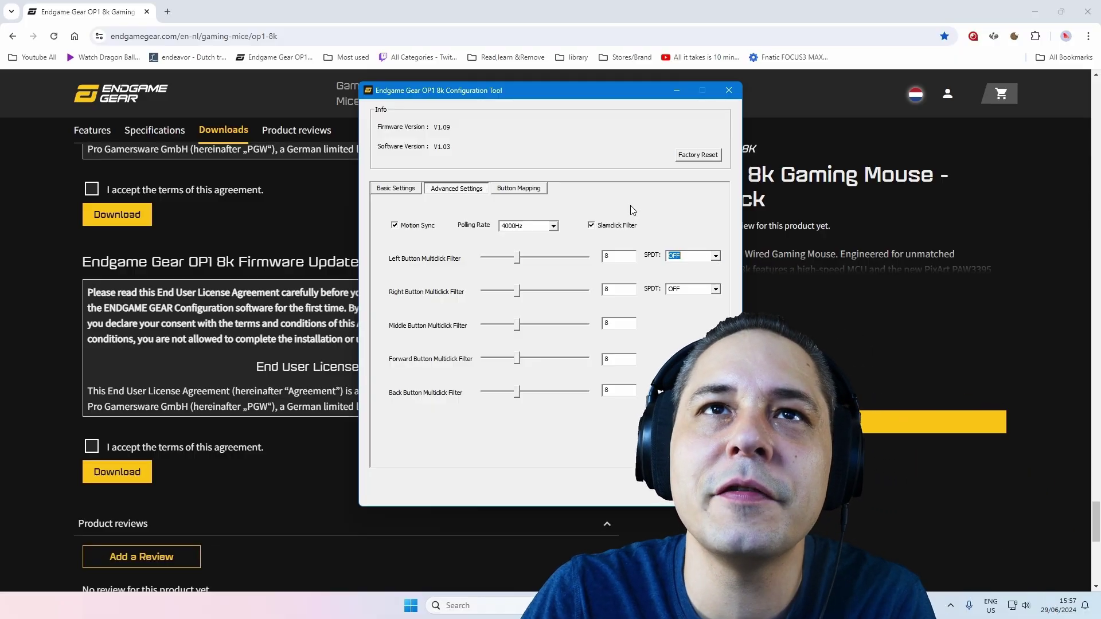
left_click(534, 189)
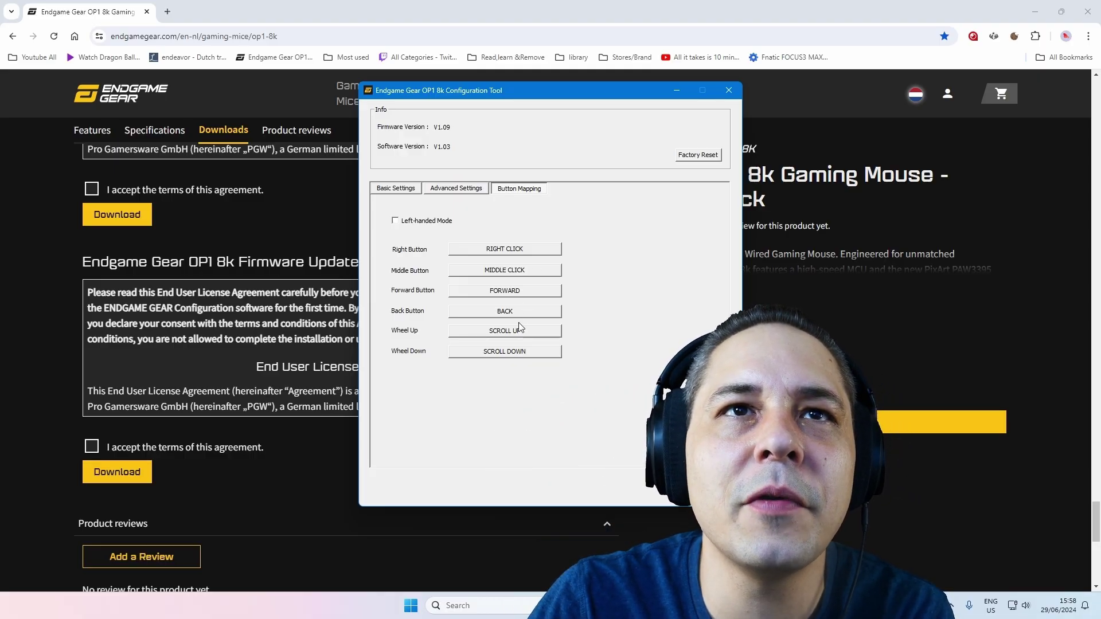
left_click(522, 294)
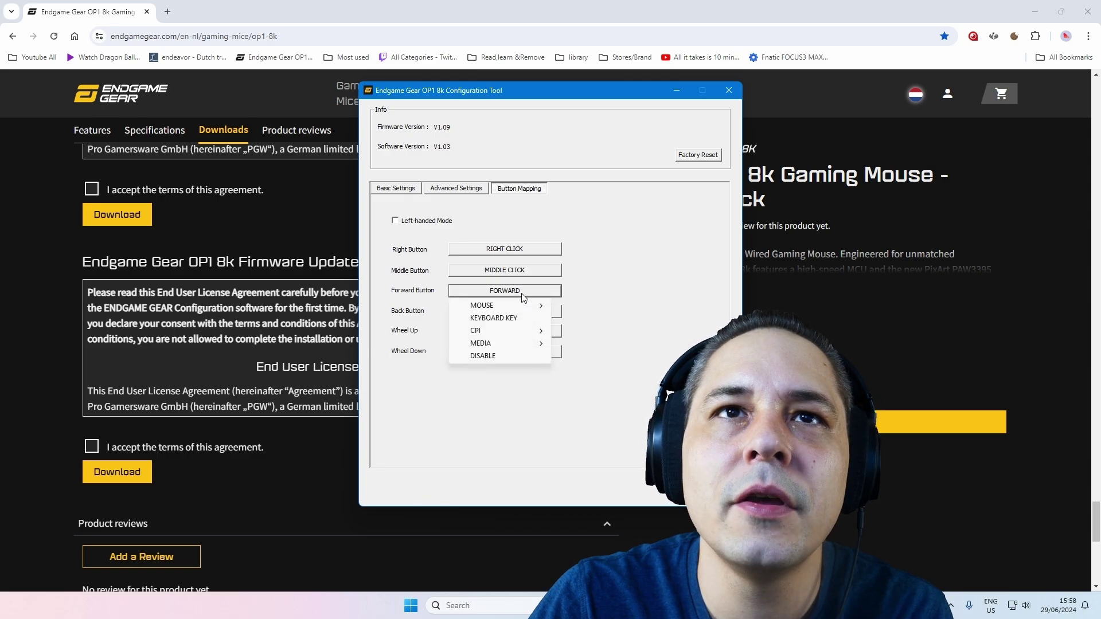
mouse_move(519, 309)
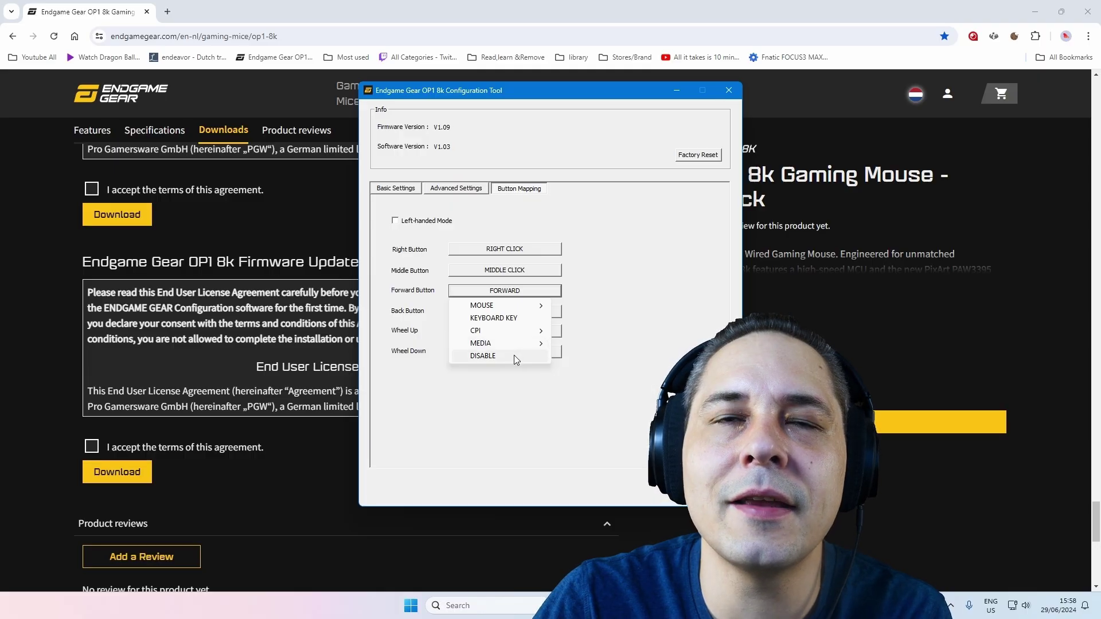
left_click(624, 335)
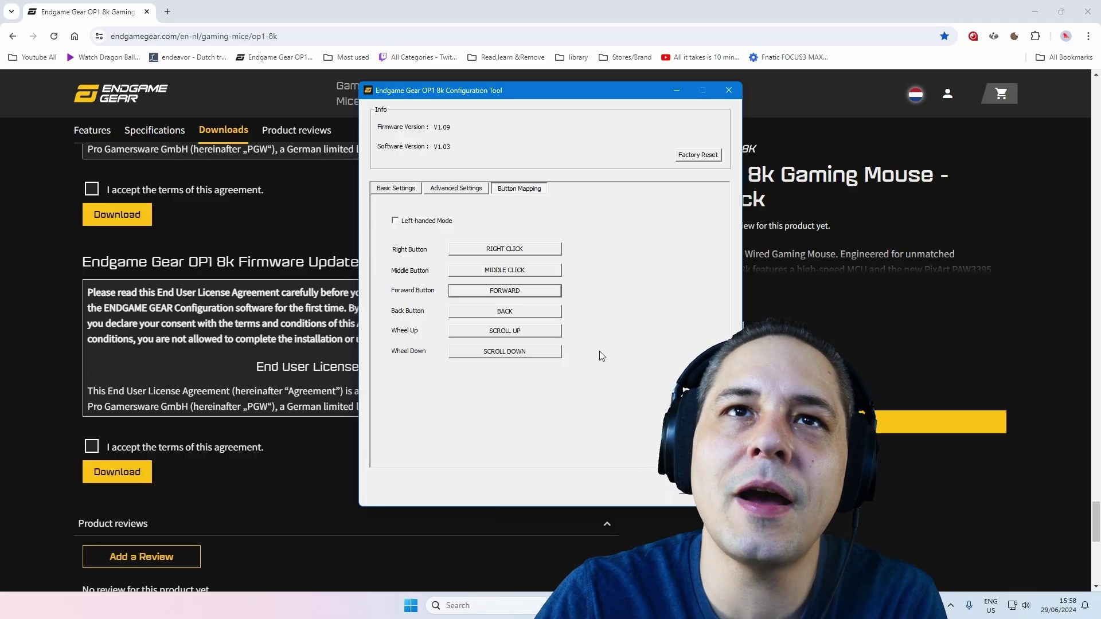